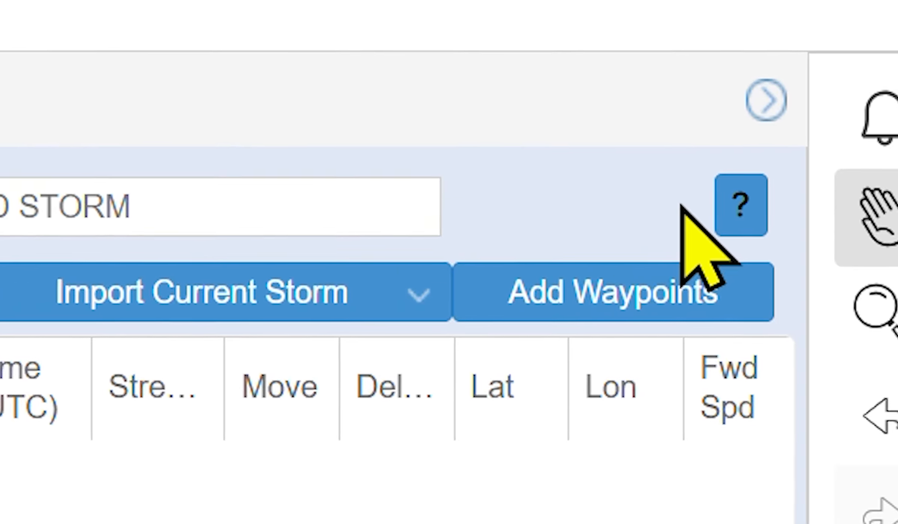
Review the Introduction to Storm Simulator help page, then return to the HURREVAC map
click(748, 195)
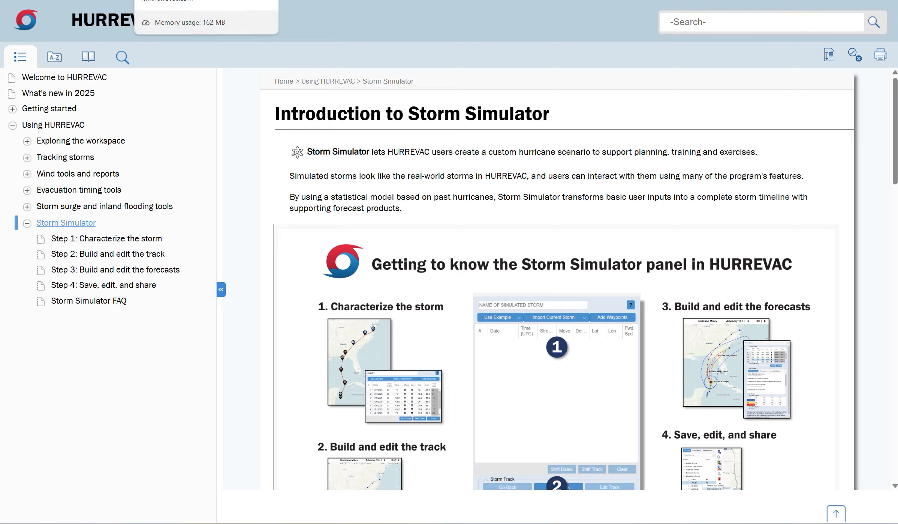
click(176, 0)
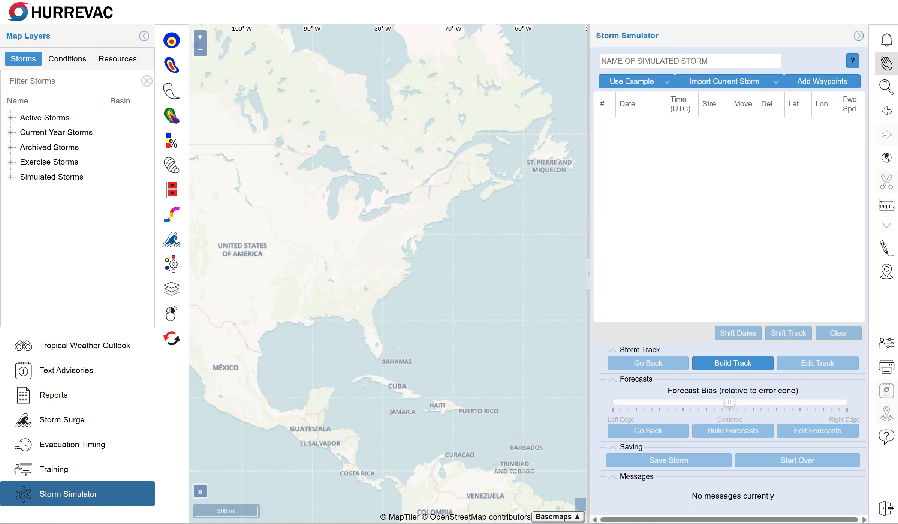
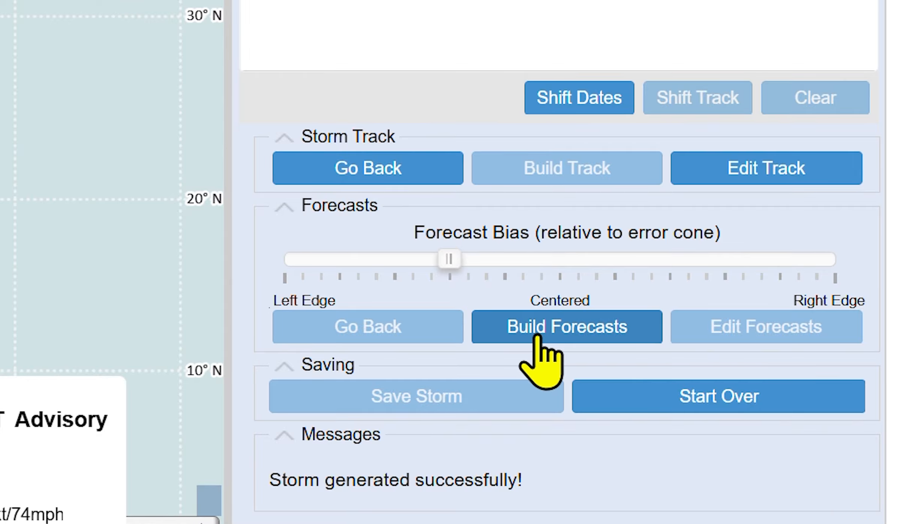
Build Apollo's forecasts and display the error cone around Advisory 1's forecast track
click(532, 329)
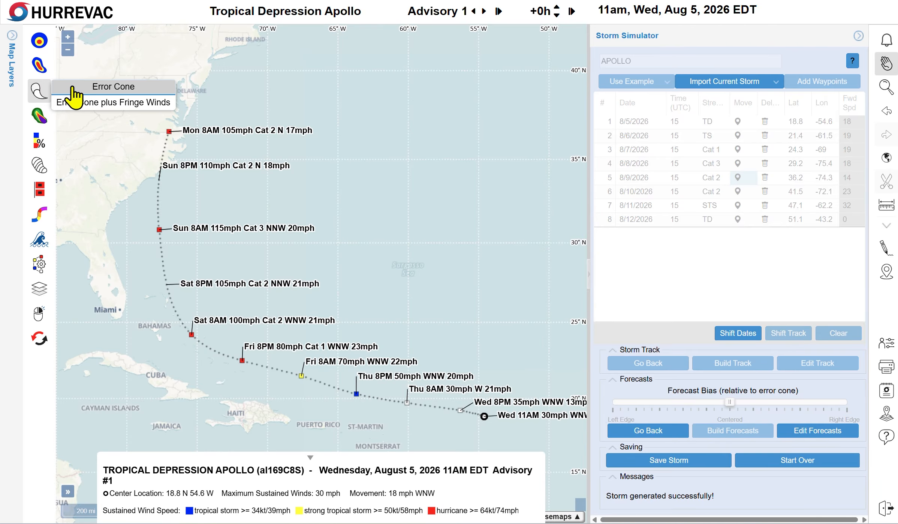
click(75, 92)
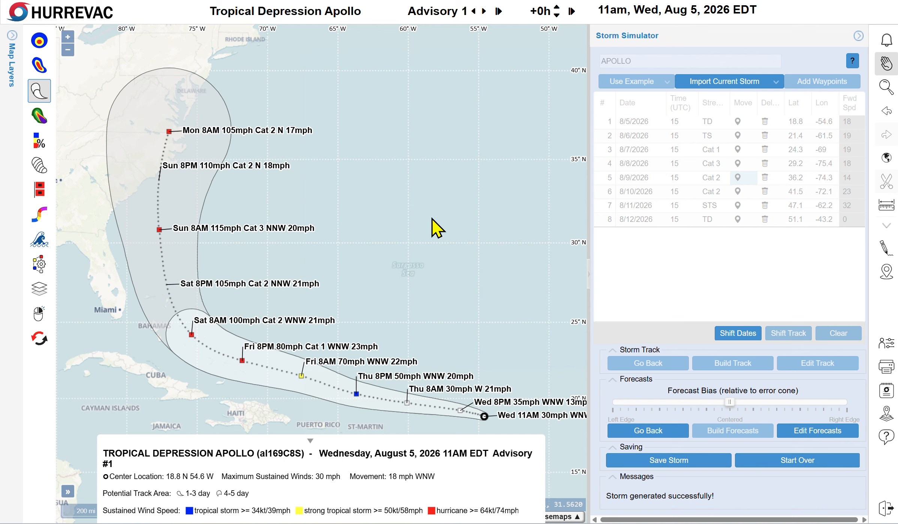
Rebuild Apollo's forecasts with the bias shifted right of Centered, now peaking at Cat 3 115 mph
key(Right)
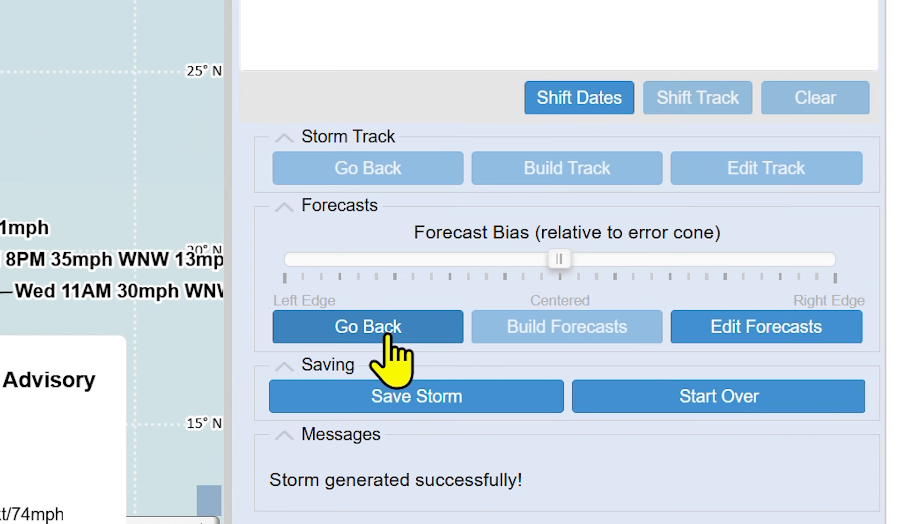
click(659, 432)
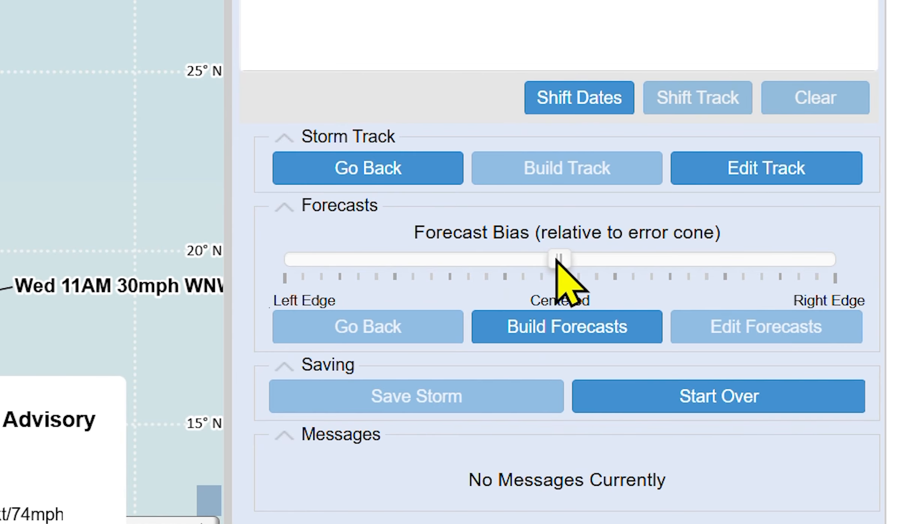
drag(556, 258, 670, 254)
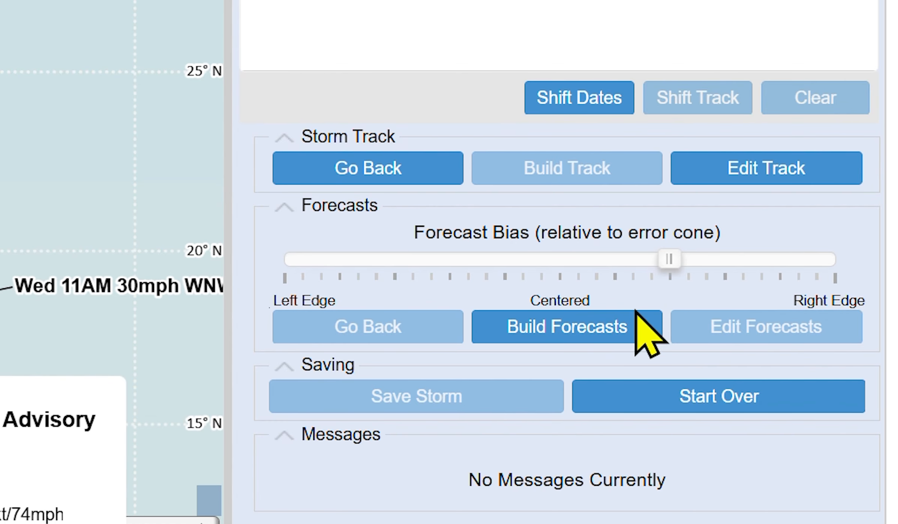
click(602, 326)
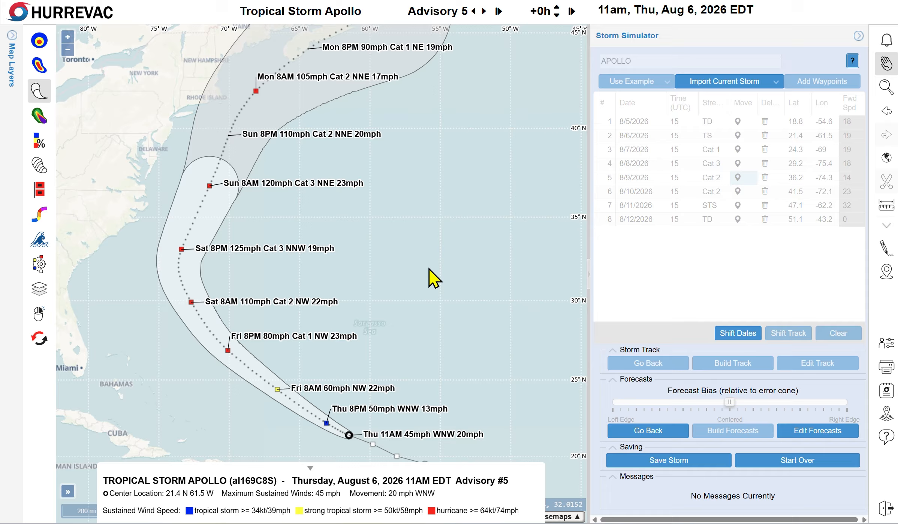
Advance Apollo to Advisory 24 (5am Tuesday, Aug 11, 80 mph Cat 1) and zoom out to see the full track
key(Right)
key(Right)
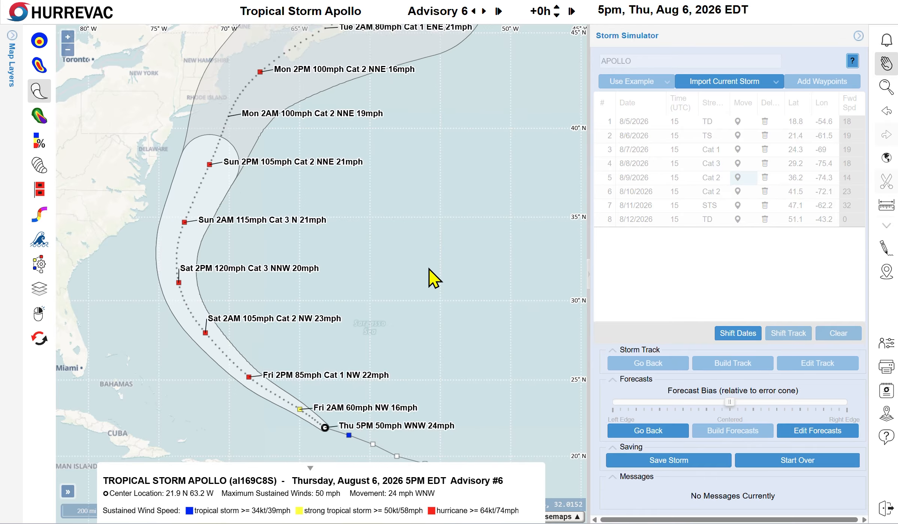
key(Right)
key(Right)
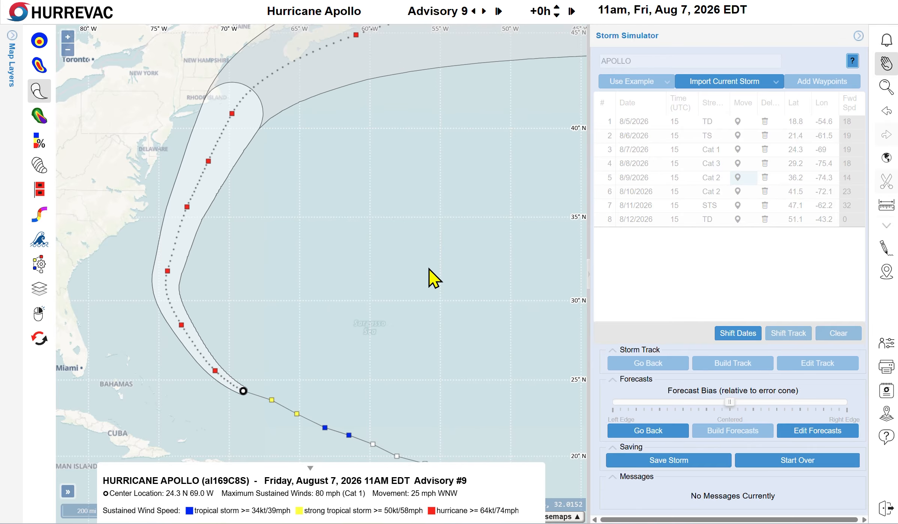
key(Right)
key(Right)
key(Right)
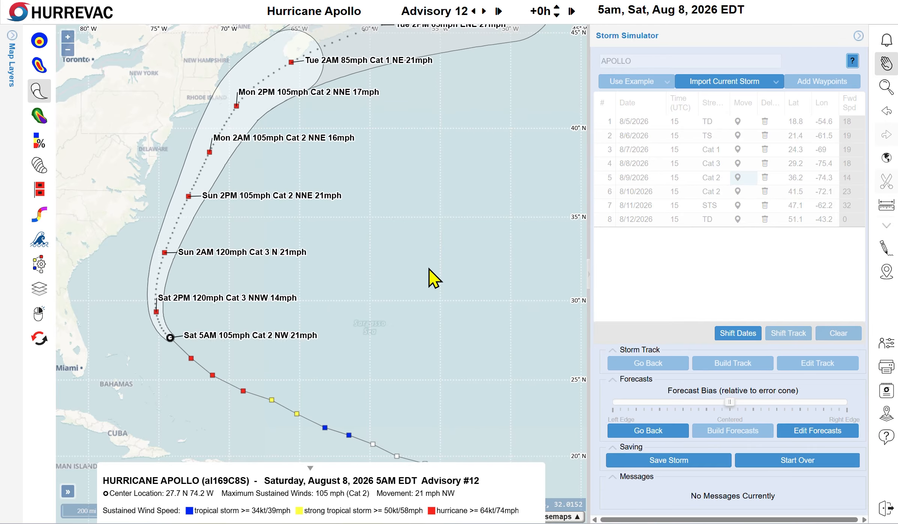
key(Right)
key(Right)
key(Right)
key(Right)
key(Right)
key(Right)
key(Right)
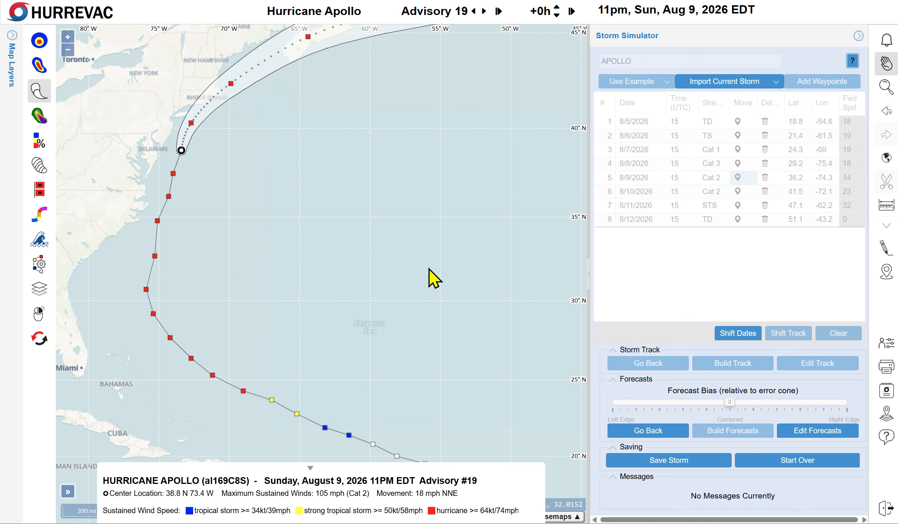
key(Right)
key(Right)
key(Right)
key(Right)
key(Right)
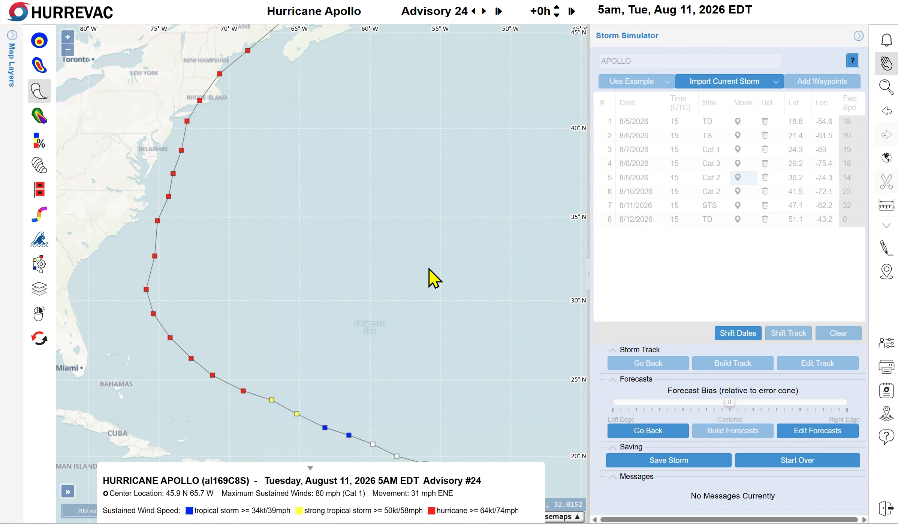
scroll(402, 248, down, 1)
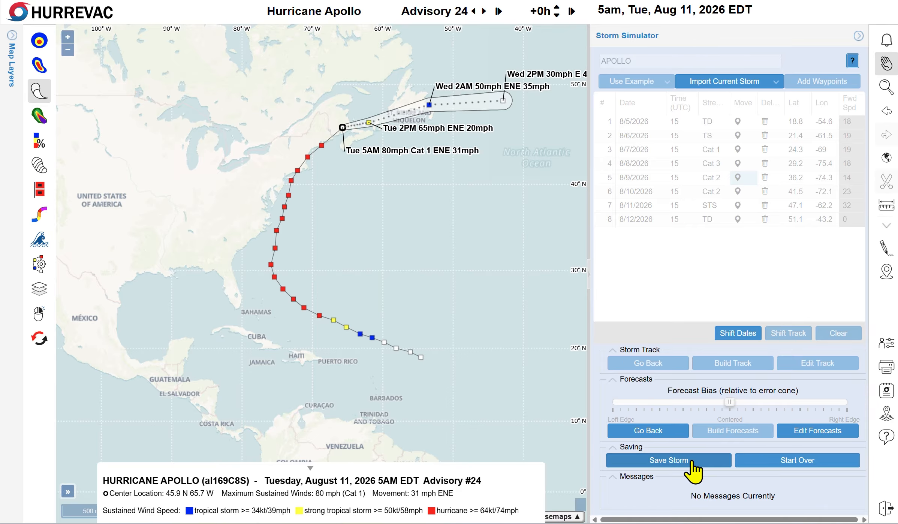
Save Apollo from the Storm Simulator panel so it appears under Simulated Storms
click(682, 462)
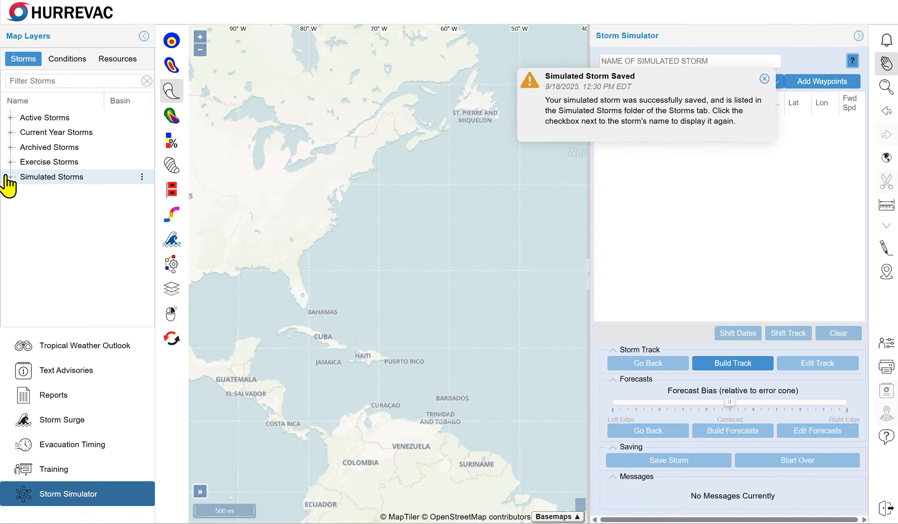
Show saved APOLLO from the Simulated Storms folder, dismiss the Saved notice, and close the Storm Simulator
click(8, 177)
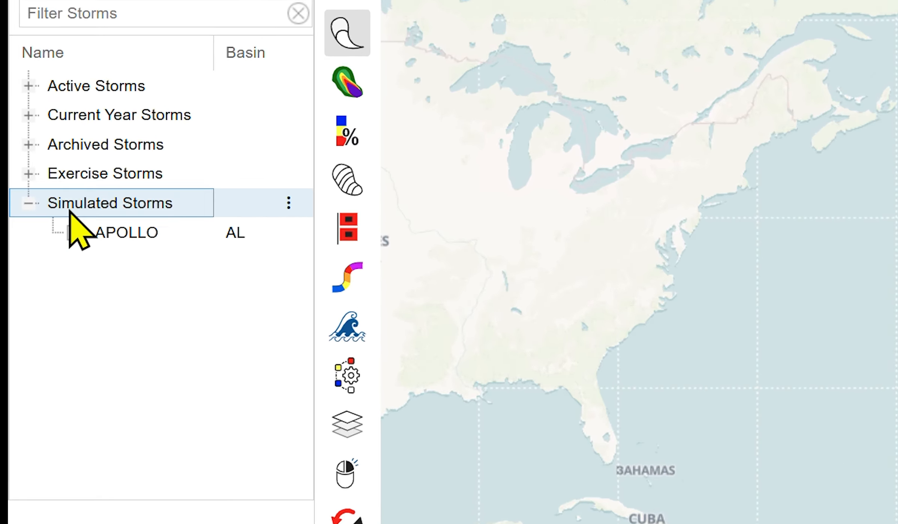
click(75, 234)
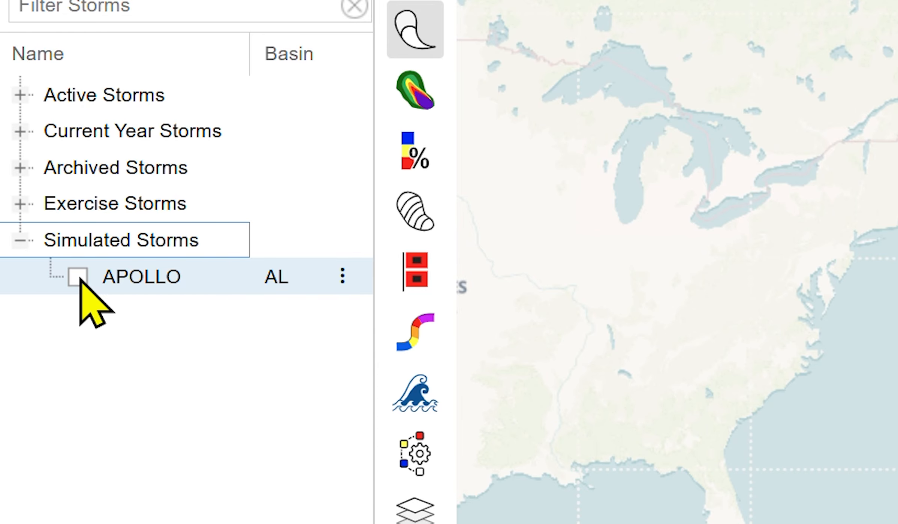
click(78, 278)
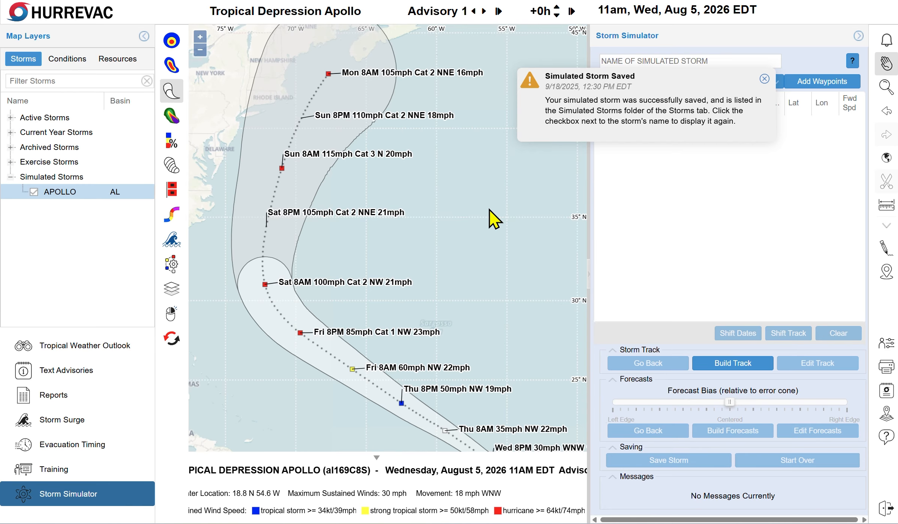
scroll(490, 216, down, 1)
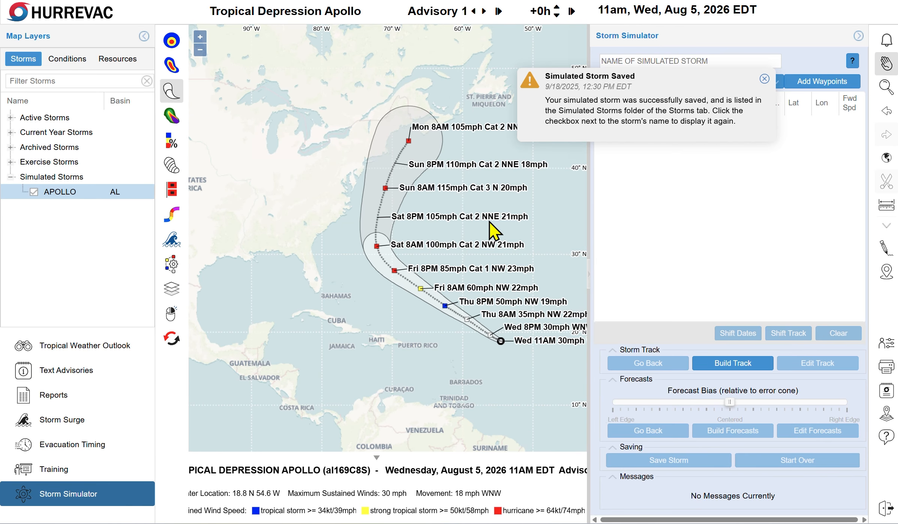
click(765, 78)
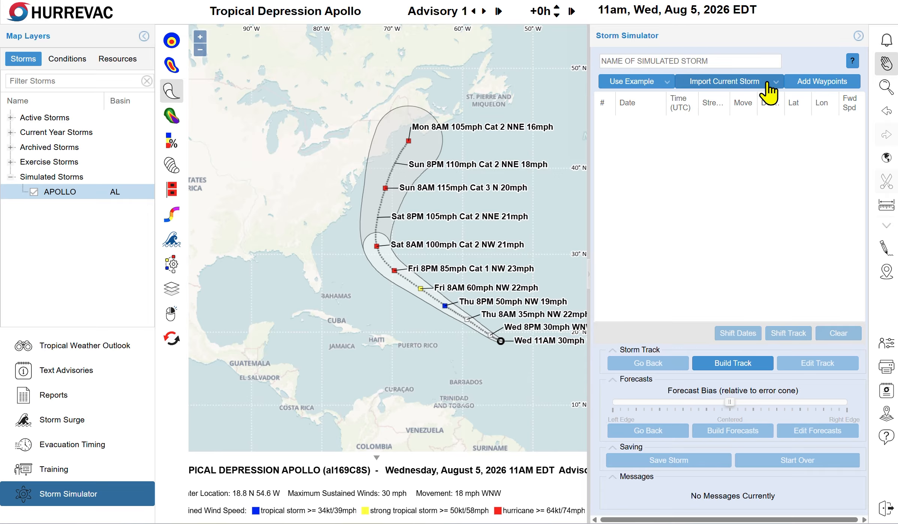
click(857, 36)
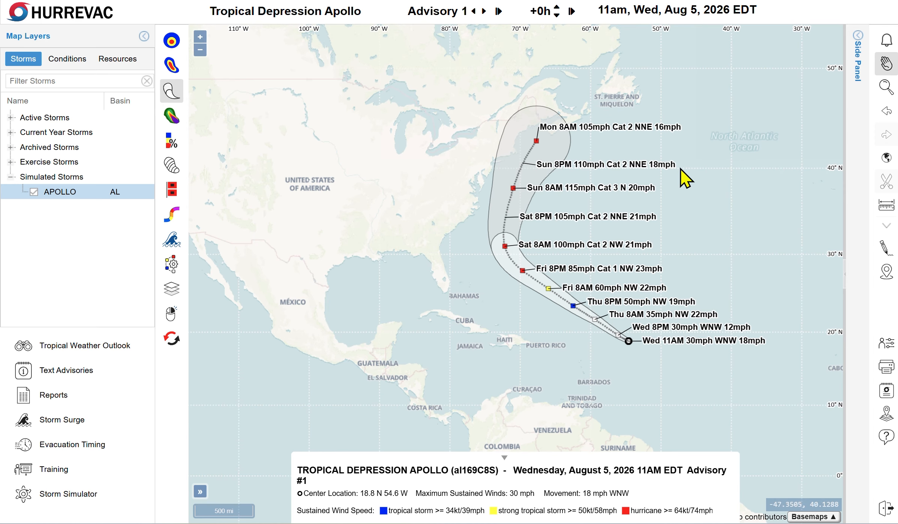
Center the map on Apollo's track and jump to Advisory 19 (11pm Sunday, 105 mph Cat 2)
drag(735, 192, 647, 224)
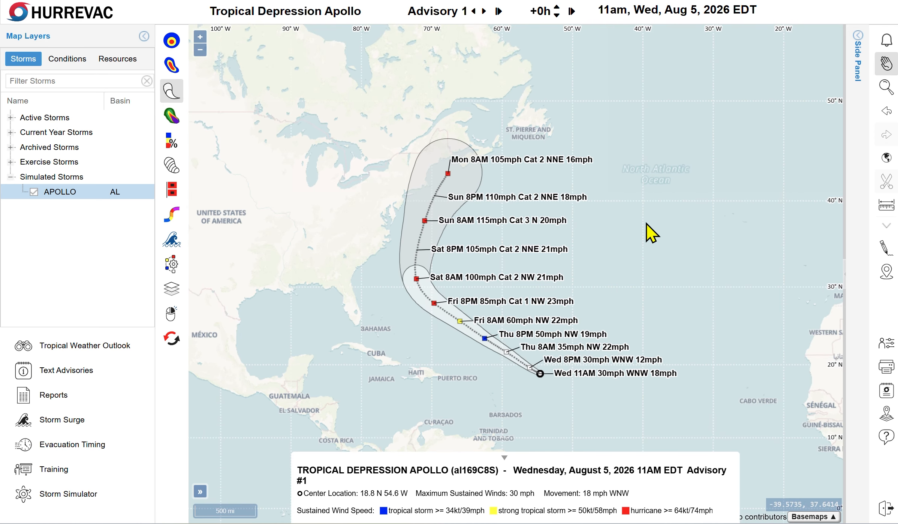
click(464, 12)
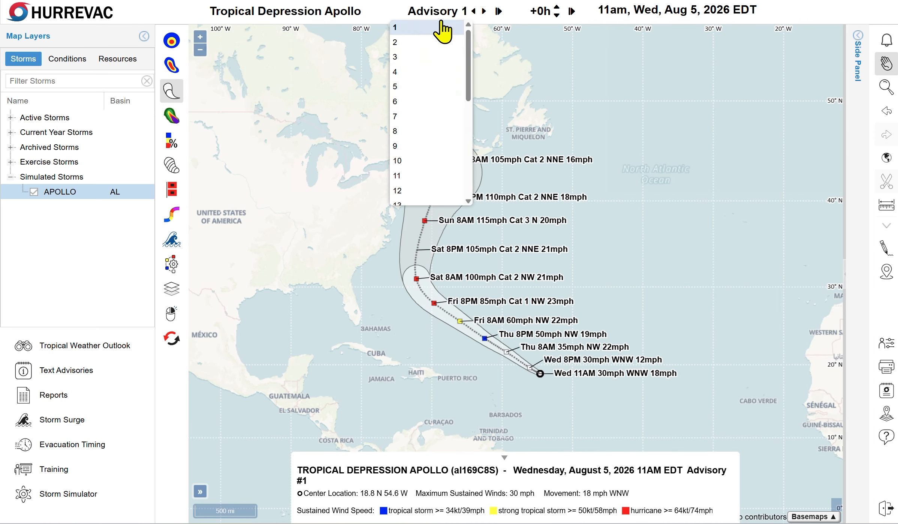
scroll(421, 136, down, 5)
click(412, 151)
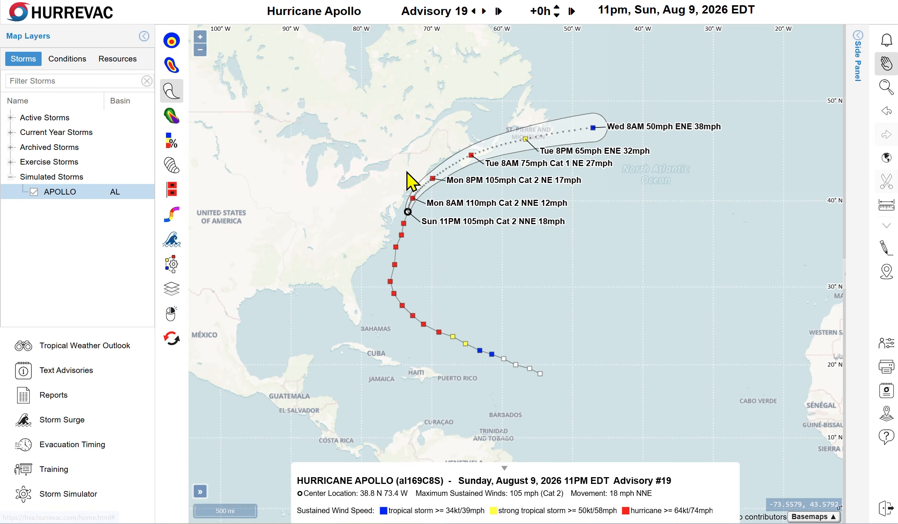
scroll(414, 213, up, 1)
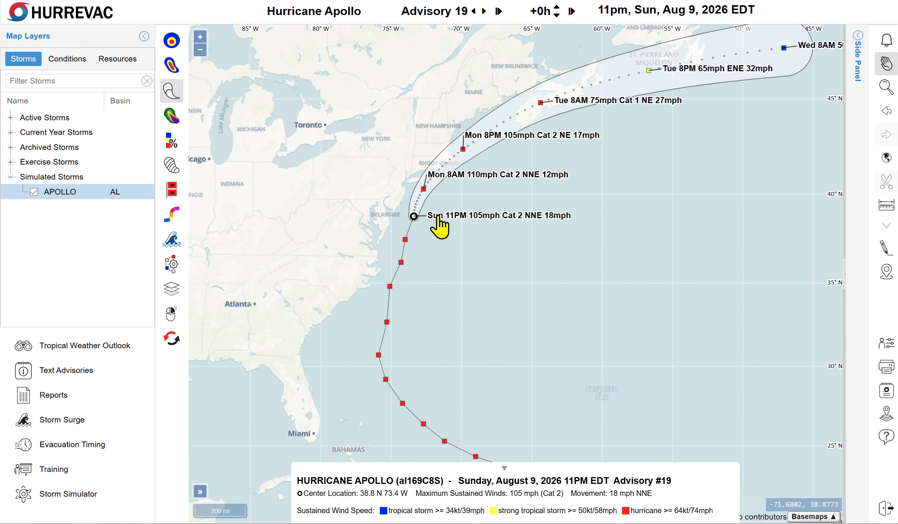
Show Apollo's forecast wind field swath along its track
click(172, 39)
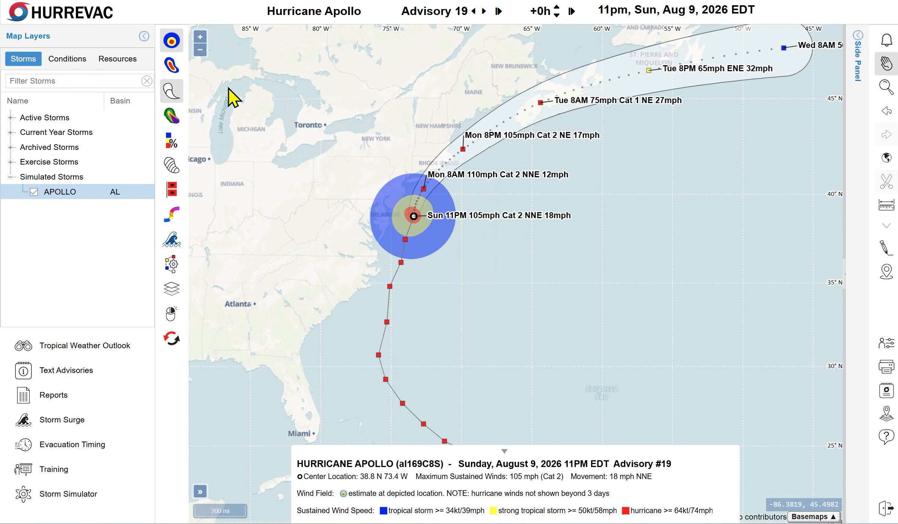
click(169, 41)
click(205, 62)
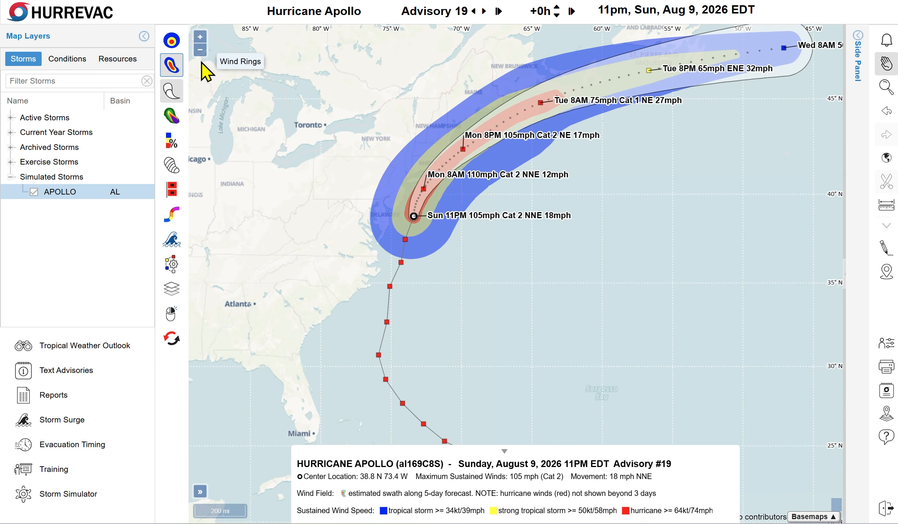
click(172, 66)
Preview the probabilistic wind forecast, tropical-storm wind probabilities and most likely arrival layers, then turn them off
click(202, 76)
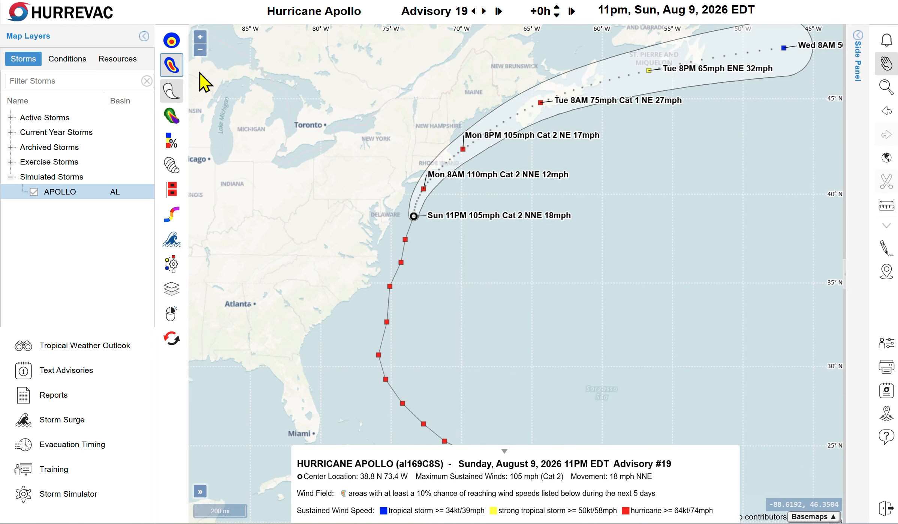
mouse_move(170, 71)
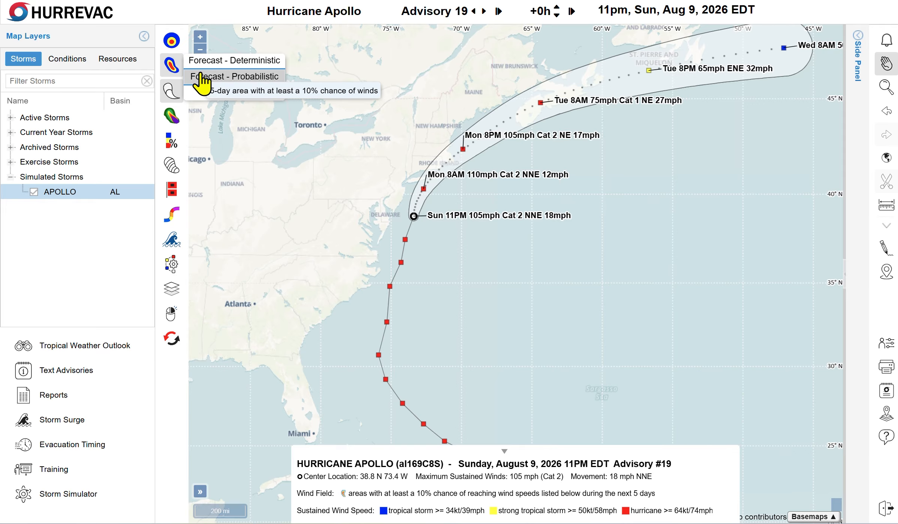
click(197, 77)
mouse_move(181, 122)
click(204, 113)
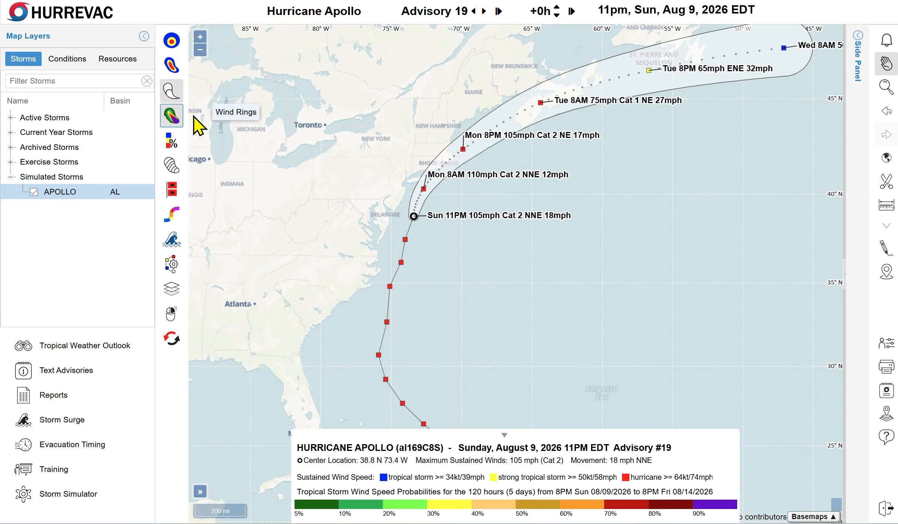
mouse_move(181, 174)
click(220, 158)
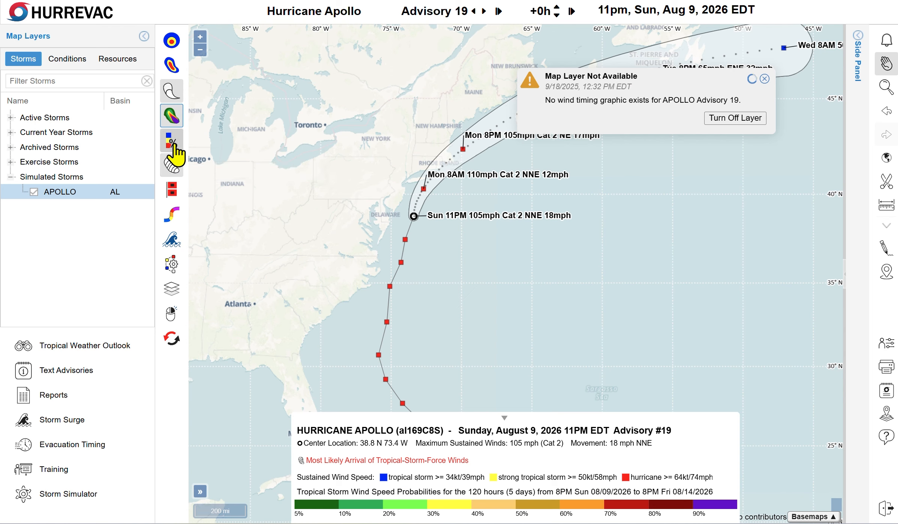
mouse_move(174, 119)
click(221, 109)
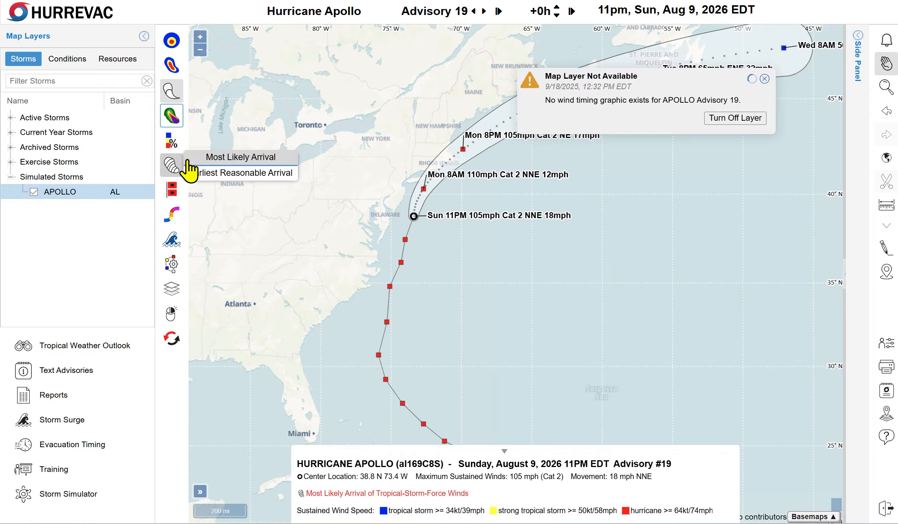
click(193, 159)
Check the wind watches/warnings, peak storm surge and tidal-mask flooding layers, then return to the Storms list
click(197, 187)
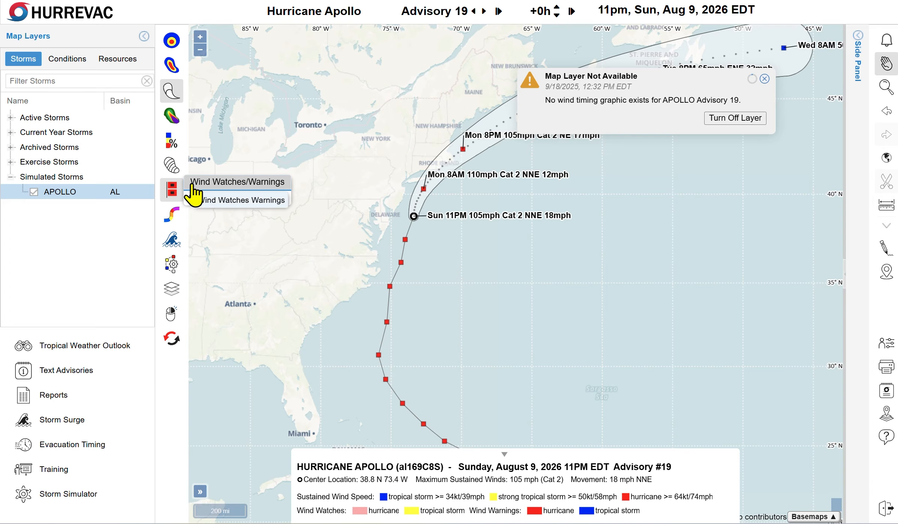
click(200, 183)
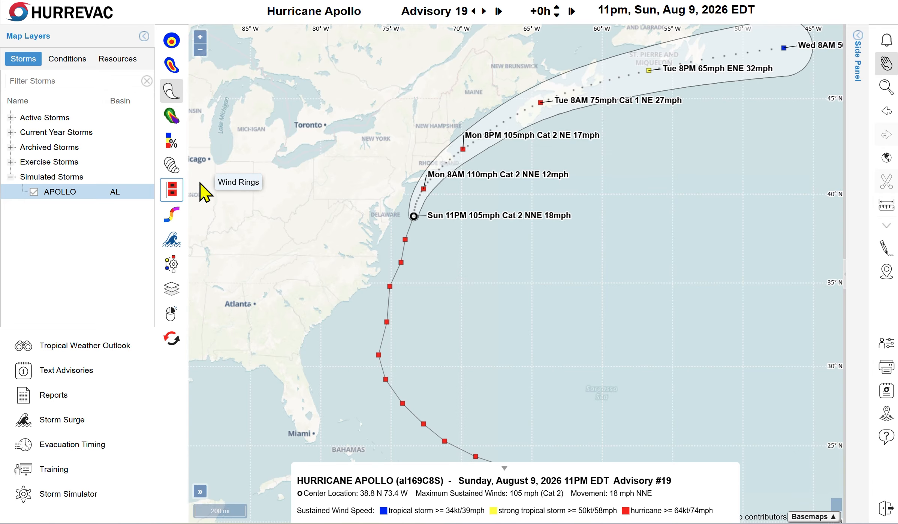
mouse_move(173, 214)
click(209, 206)
mouse_move(175, 242)
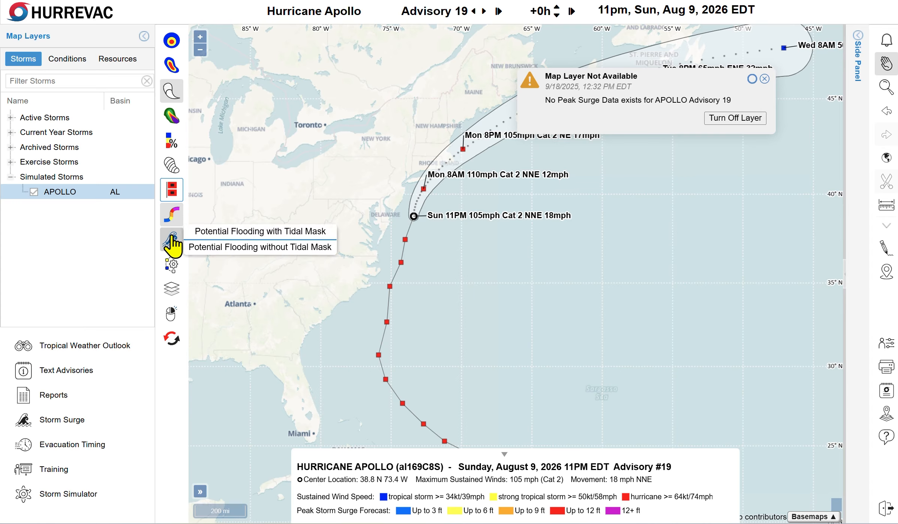
click(214, 235)
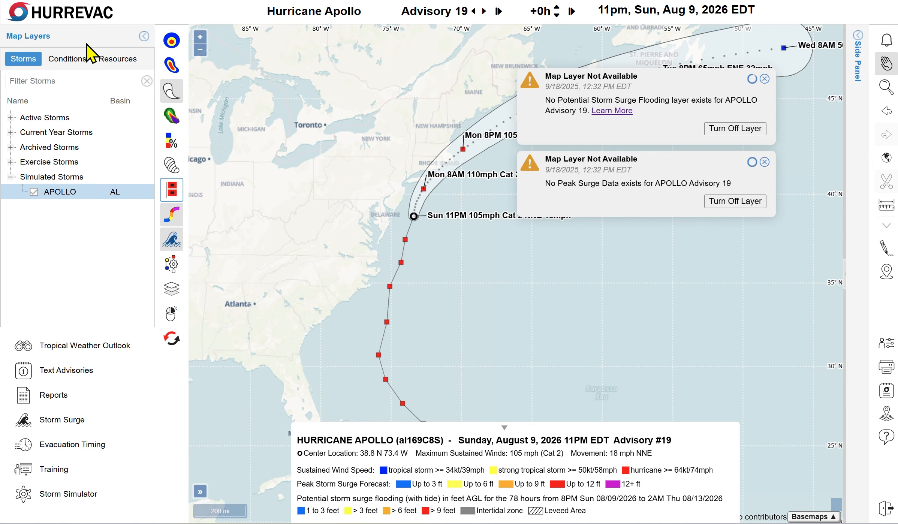
click(66, 65)
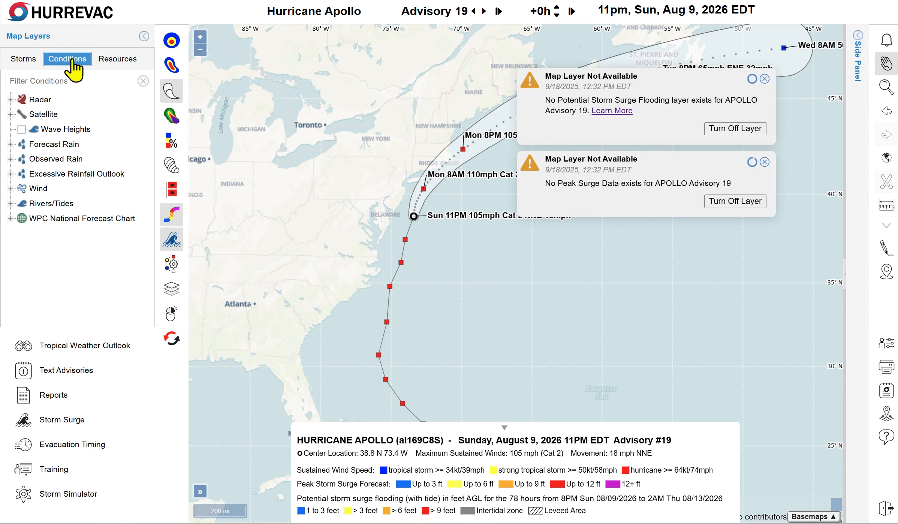
click(40, 58)
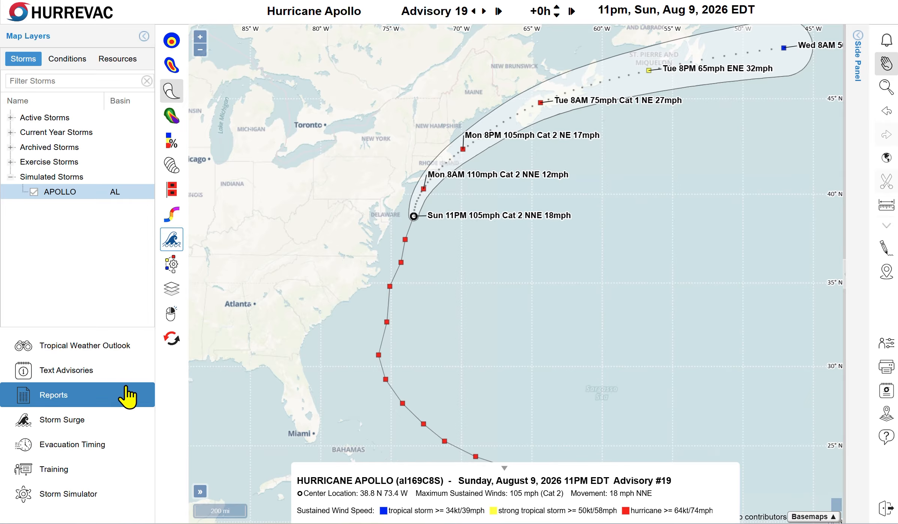
Create a Deterministic Wind Timing report for Advisory 19 and scroll through its table
click(127, 396)
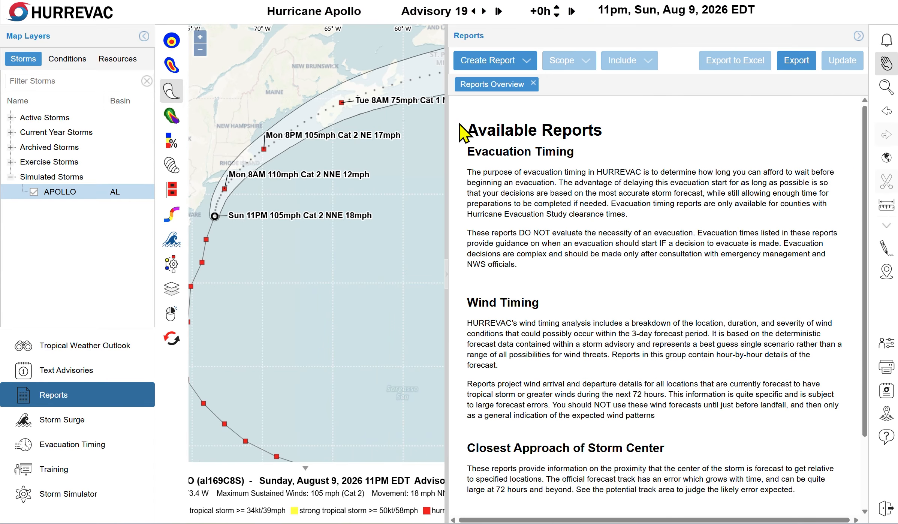
click(498, 62)
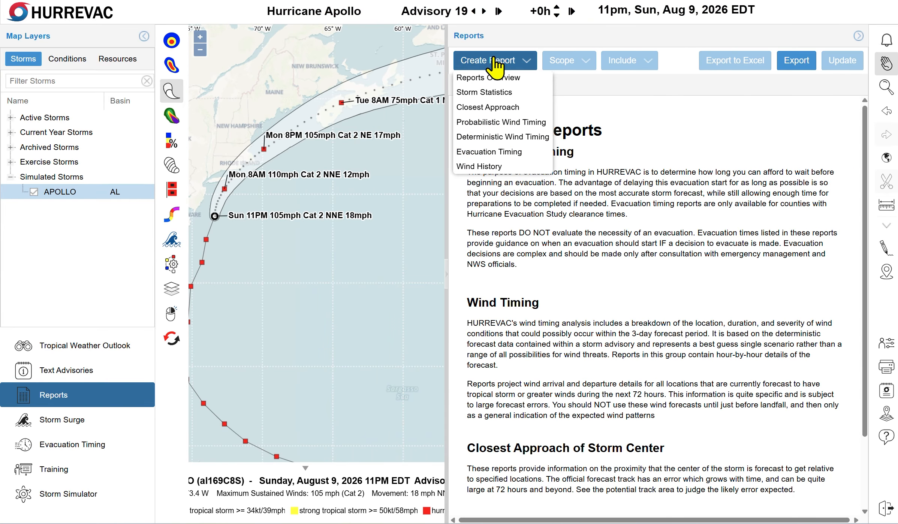
click(508, 138)
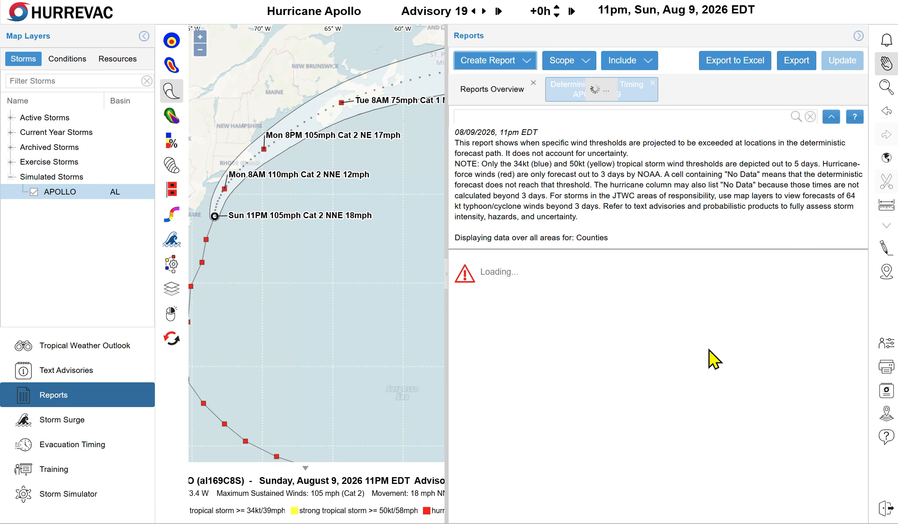
drag(437, 304, 327, 188)
scroll(551, 386, down, 6)
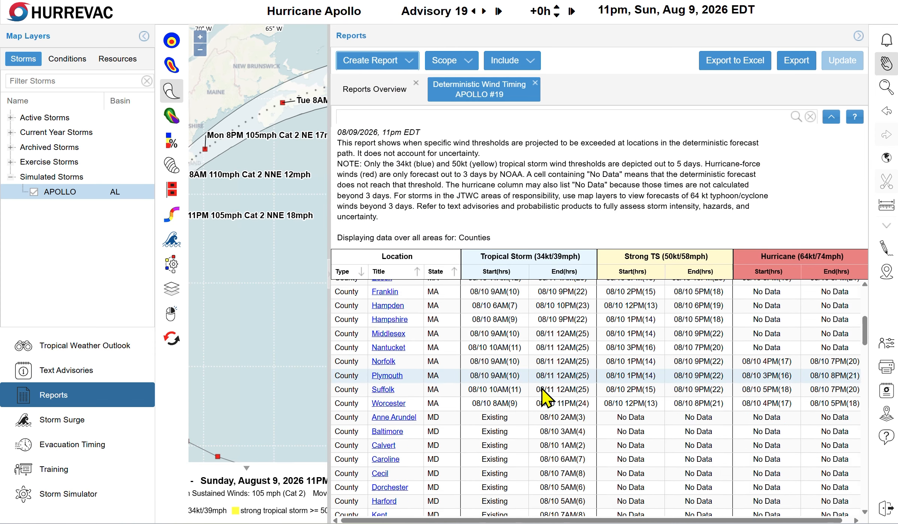
scroll(543, 398, down, 20)
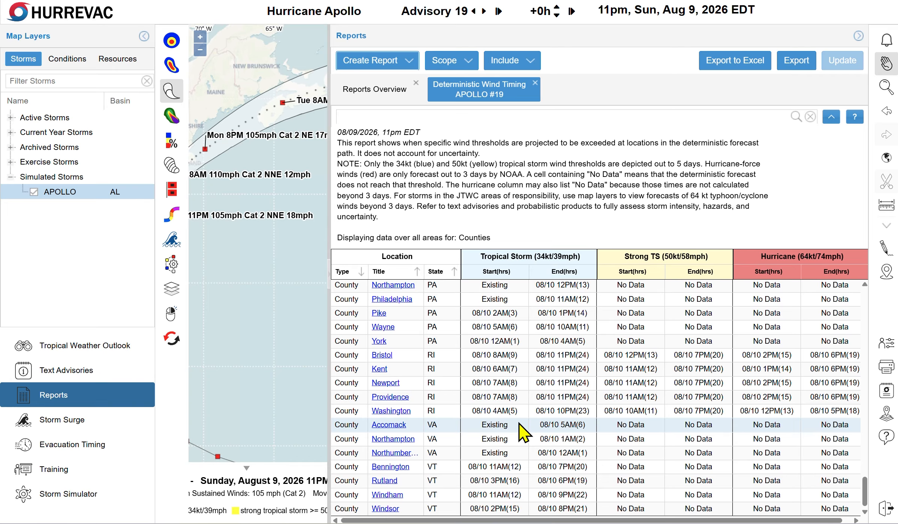
Create a Probabilistic Wind Timing report, then hide the Reports panel to show the full map
click(398, 61)
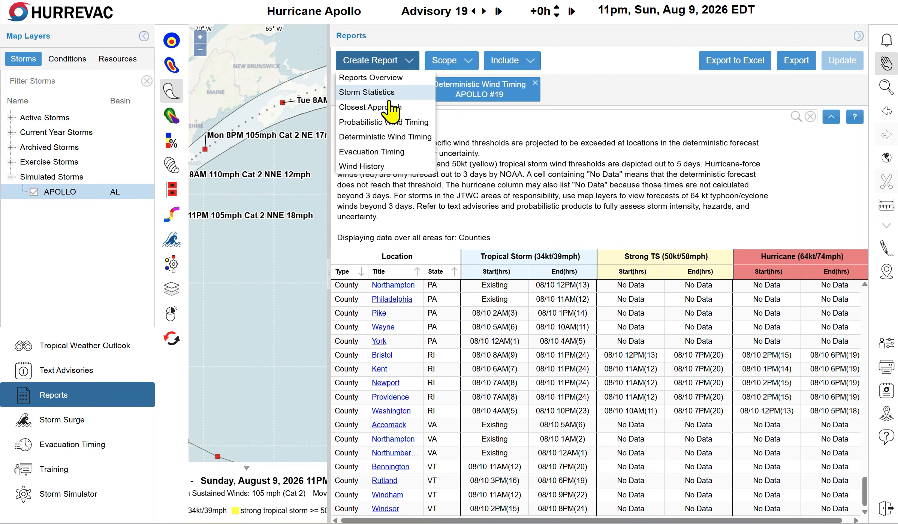
click(393, 126)
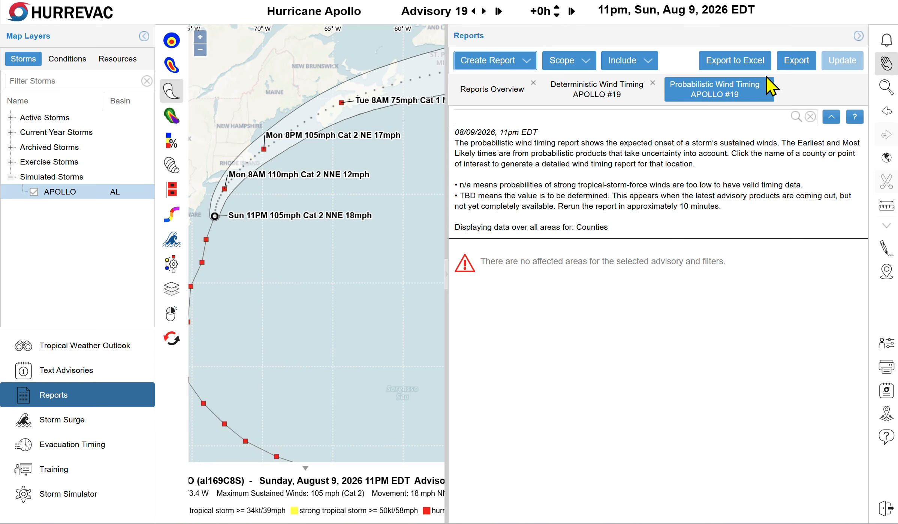
click(859, 35)
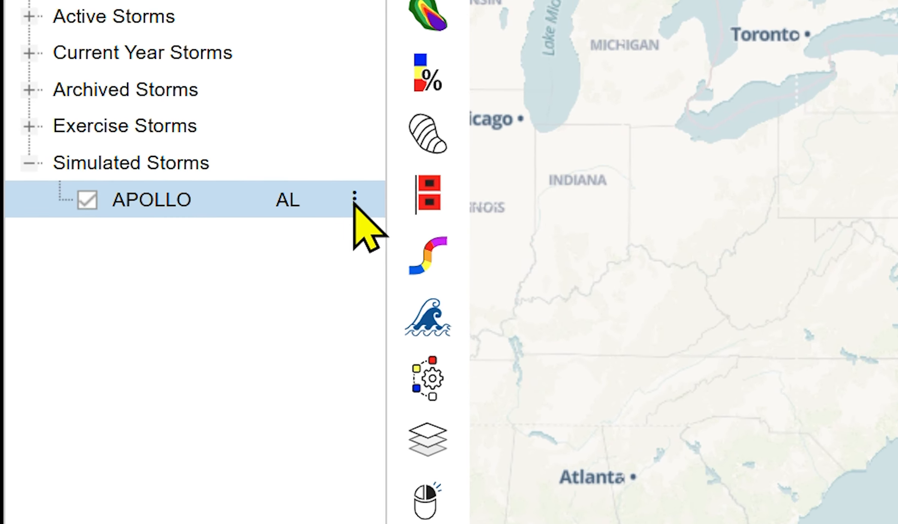
Get APOLLO's shareable Storm ID via Share by Storm ID, then close the Storm Sharing dialog
click(283, 199)
click(412, 203)
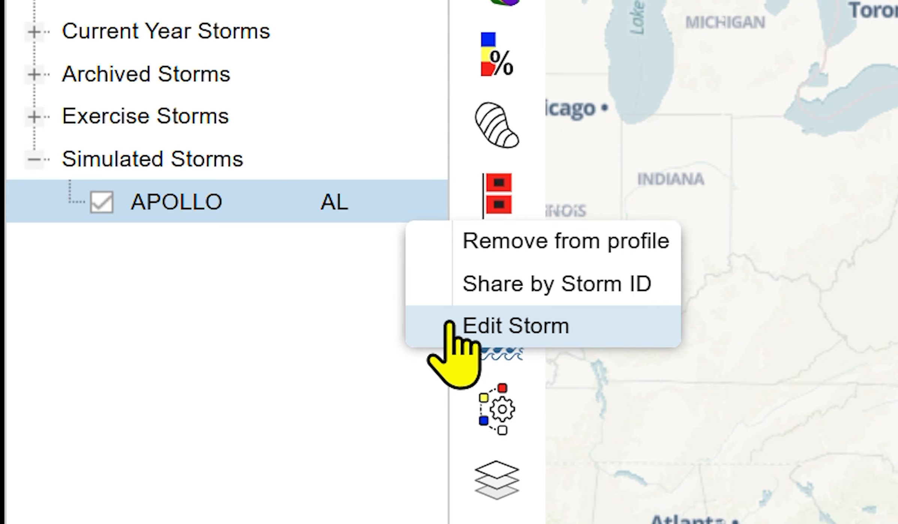
click(456, 294)
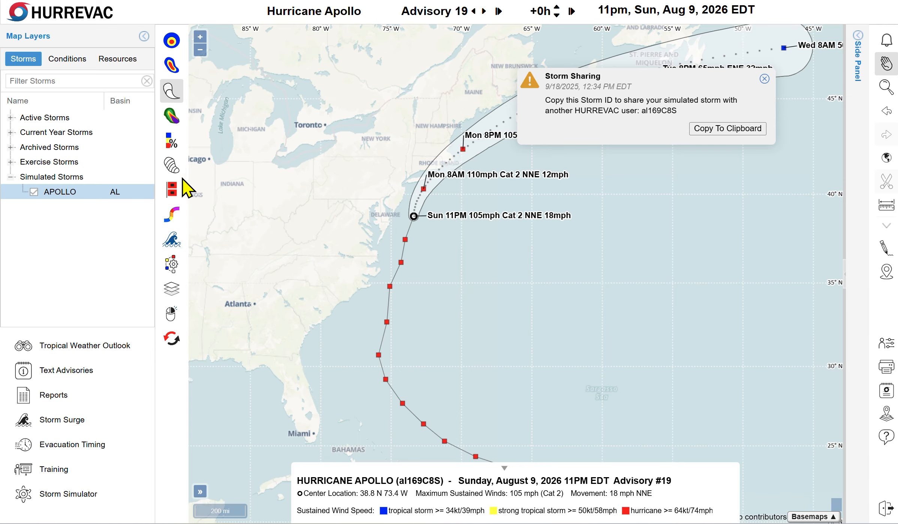
click(765, 78)
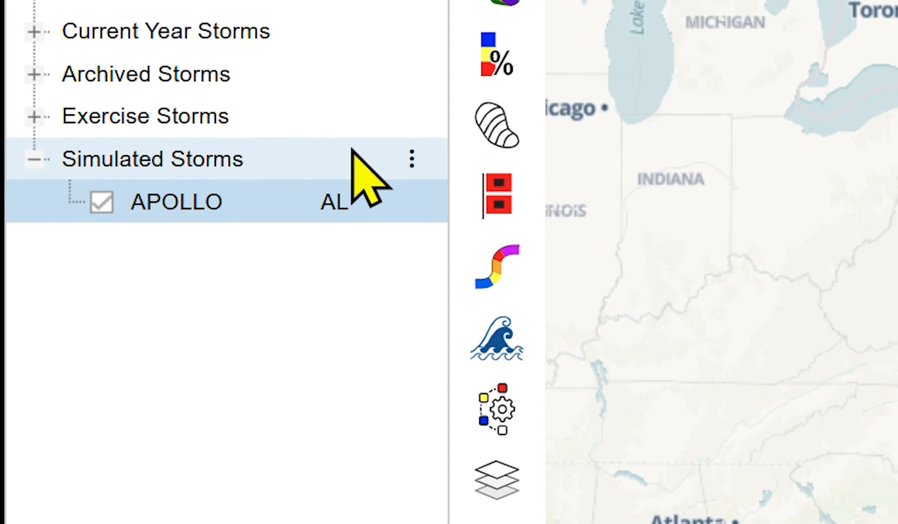
Choose Add a shared simulation by Storm ID under Simulated Storms and paste in the shared storm's ID
click(412, 161)
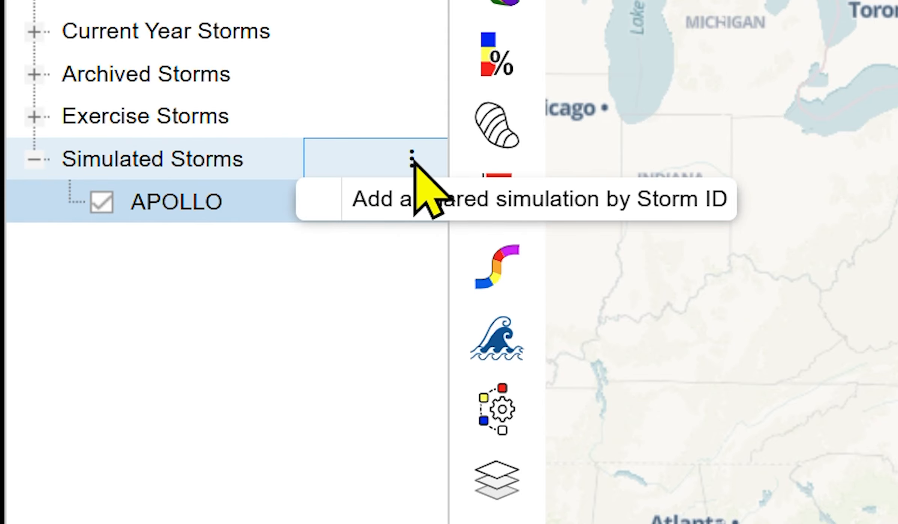
click(347, 205)
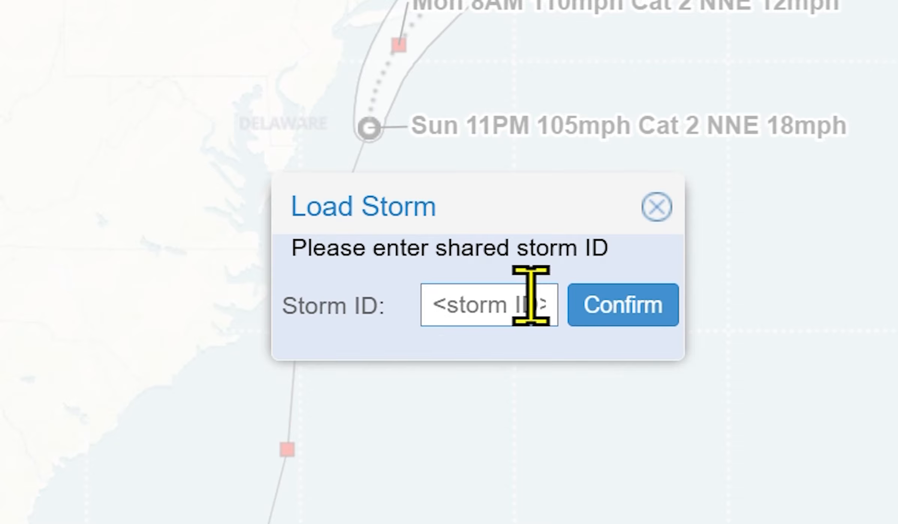
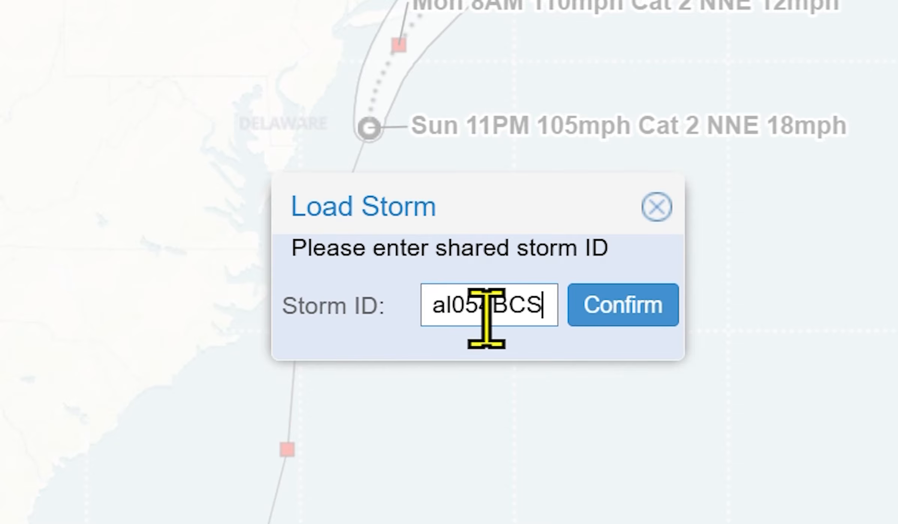